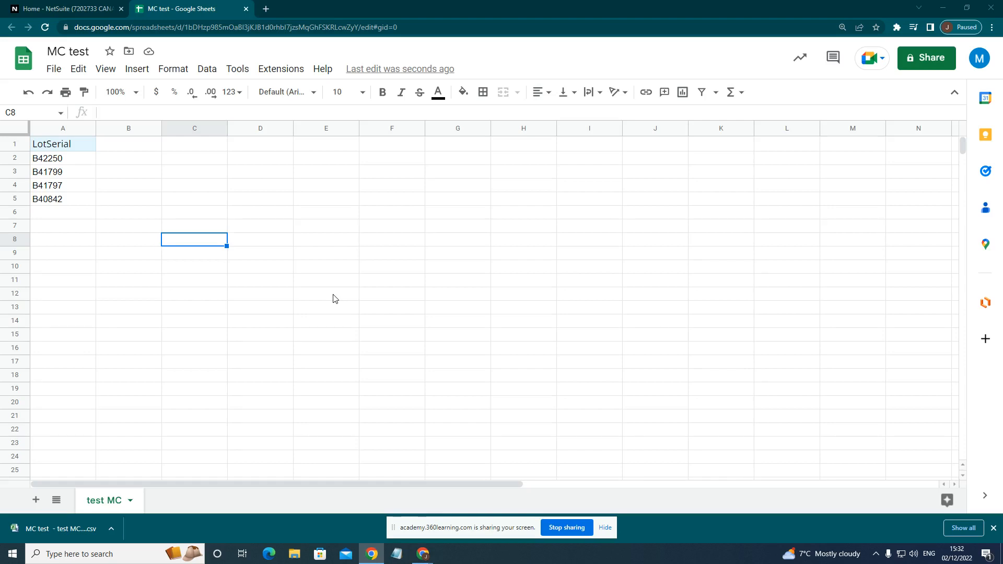
Switch to NetSuite and open the Outstanding Transfer Orders list from the home shortcuts.
left_click(44, 9)
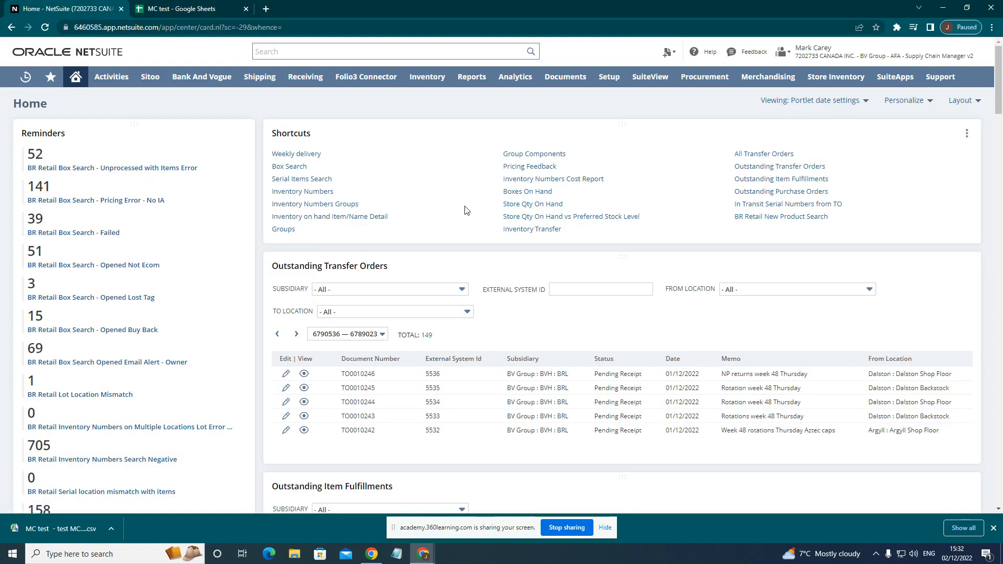
left_click(770, 167)
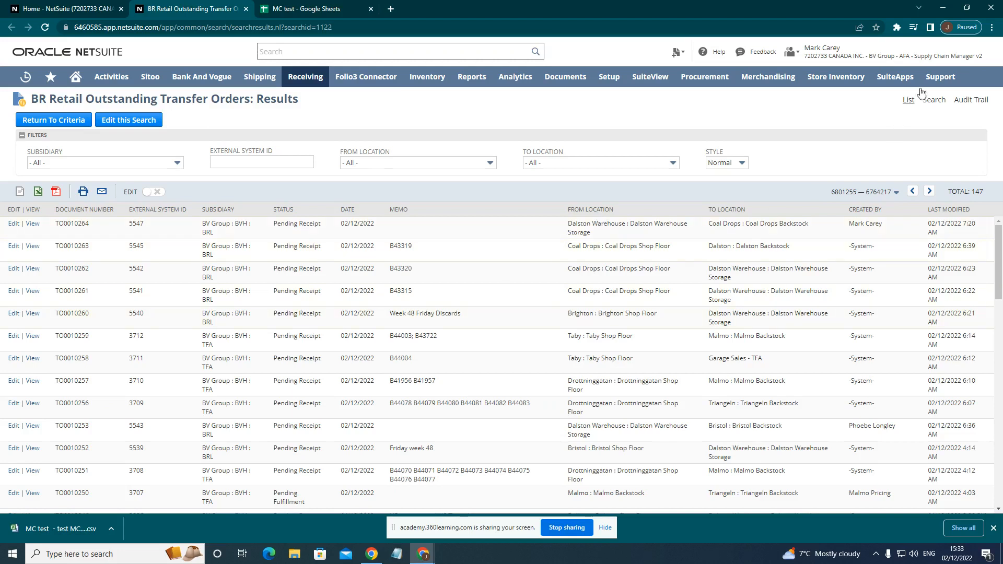
mouse_move(959, 63)
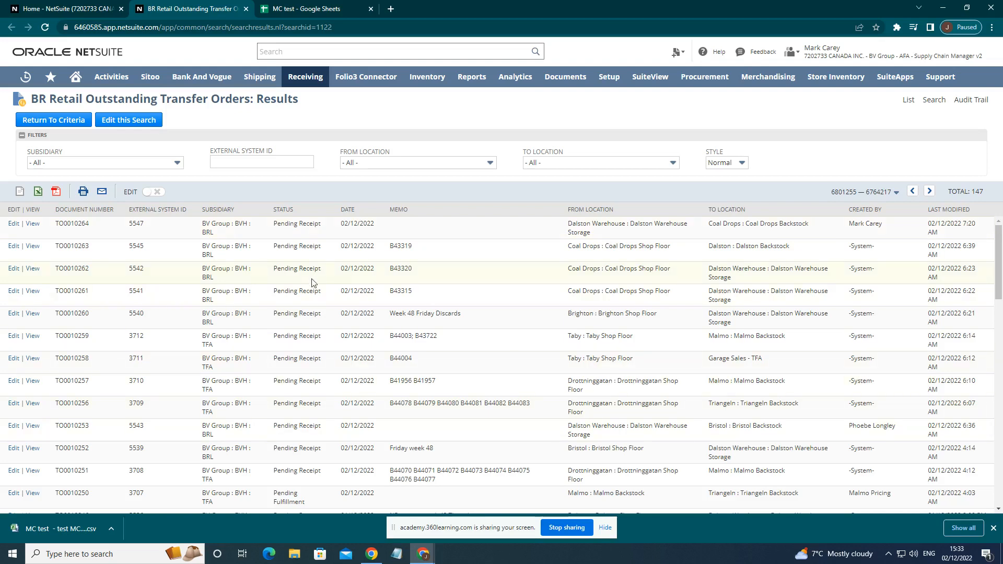
Filter the outstanding transfer orders by the destination location Coal Drops : Coal Drops Backstock.
left_click(21, 135)
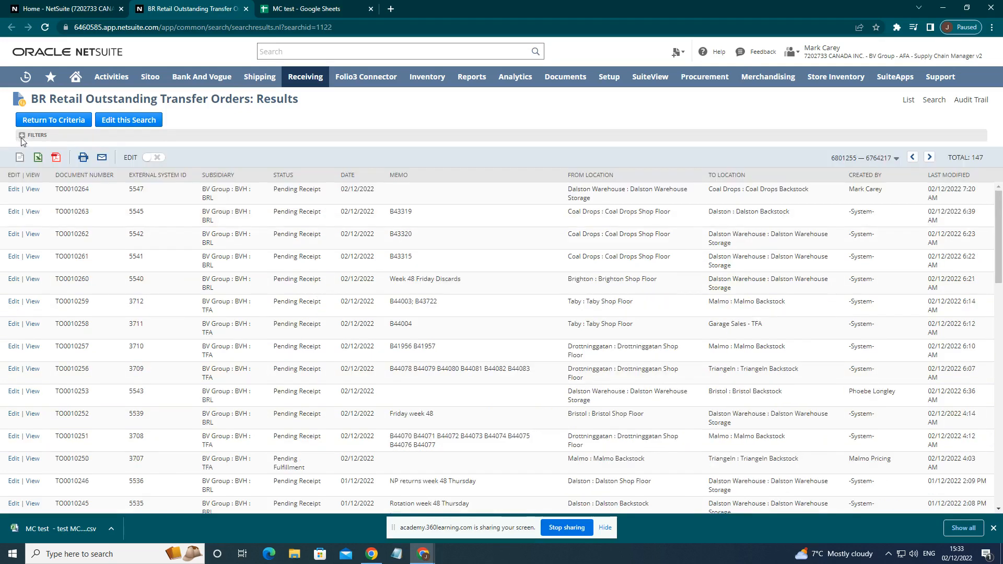
left_click(22, 136)
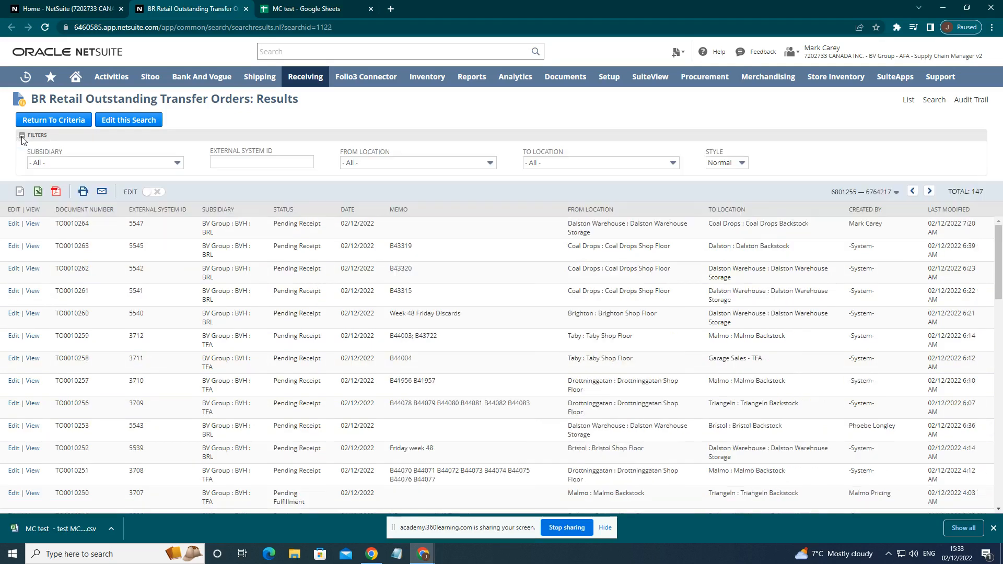
left_click(574, 163)
type("Coal Drops")
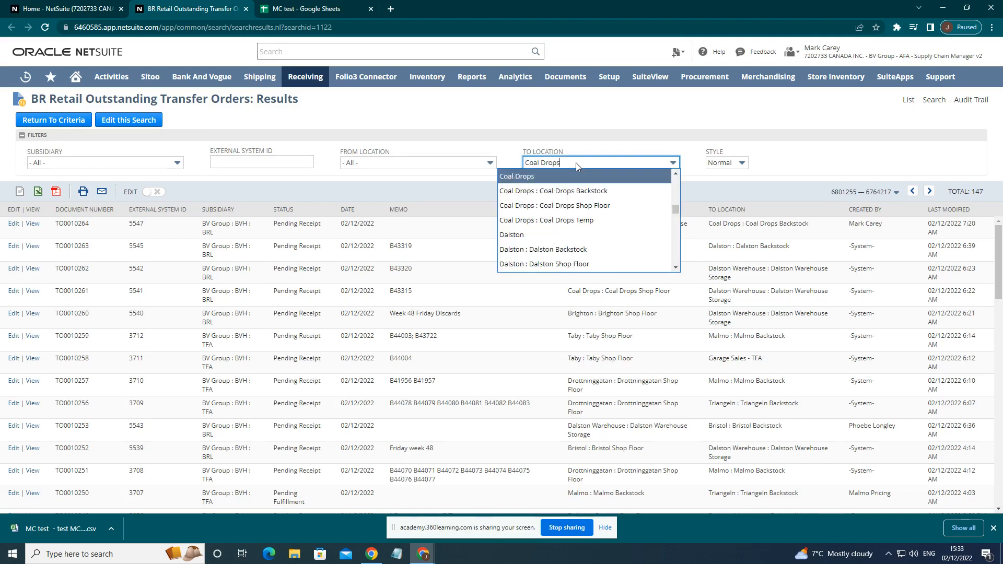
left_click(581, 189)
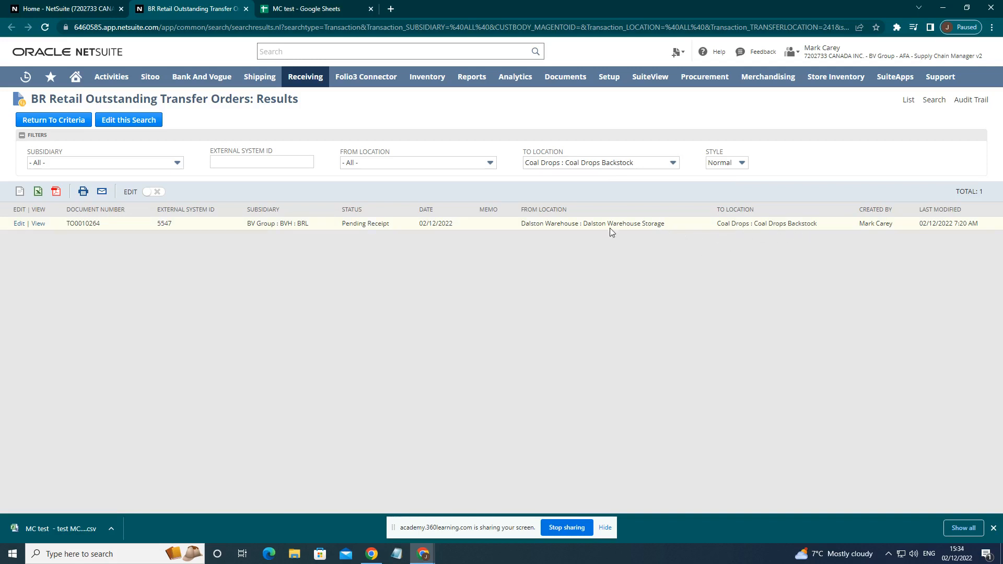
View the pending transfer order from Dalston Warehouse Storage to Coal Drops Backstock and start its bulk item receipt.
left_click(38, 224)
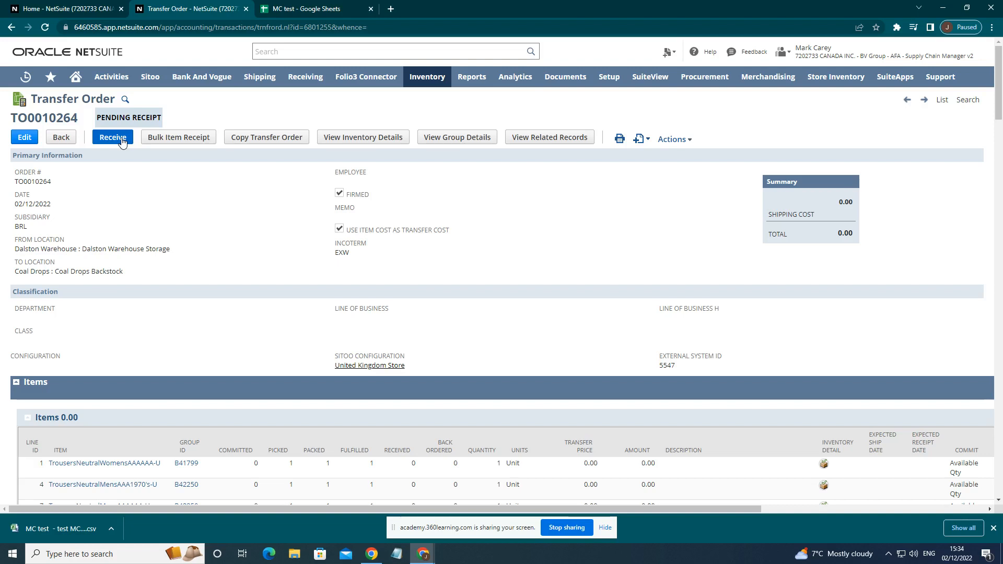
left_click(187, 141)
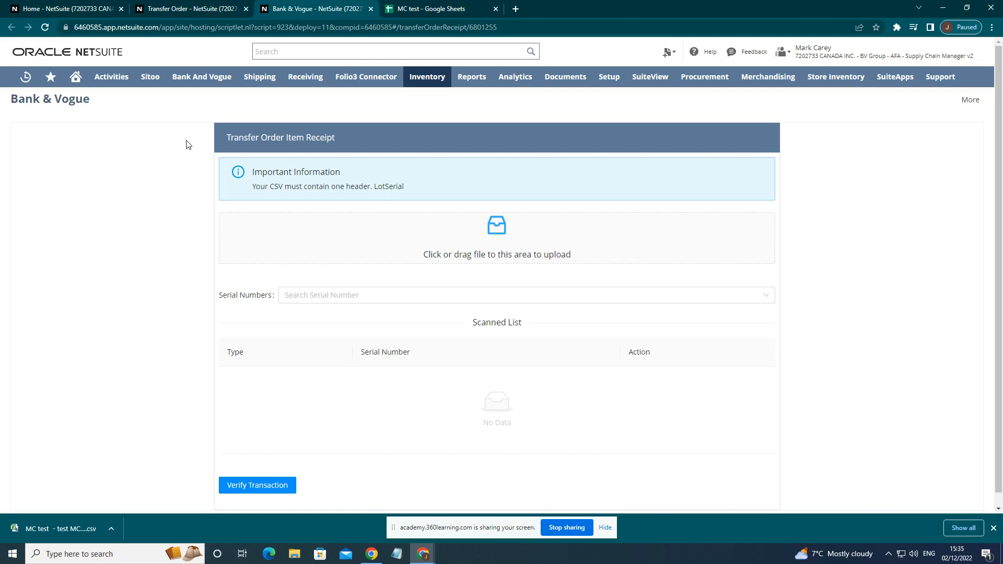
Switch to the MC test spreadsheet in Google Sheets and download its LotSerial list as a comma-separated values file.
left_click(424, 9)
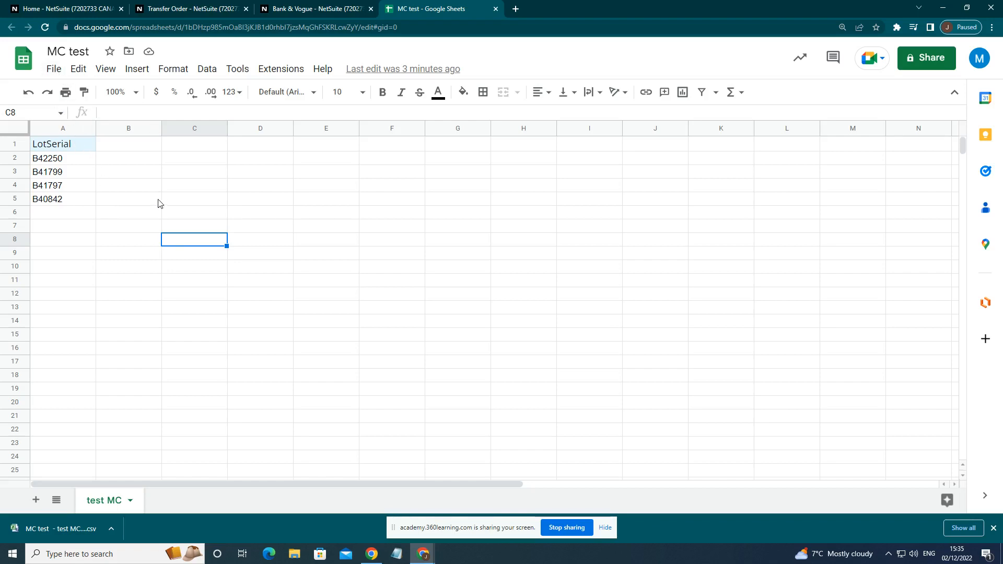
left_click(59, 146)
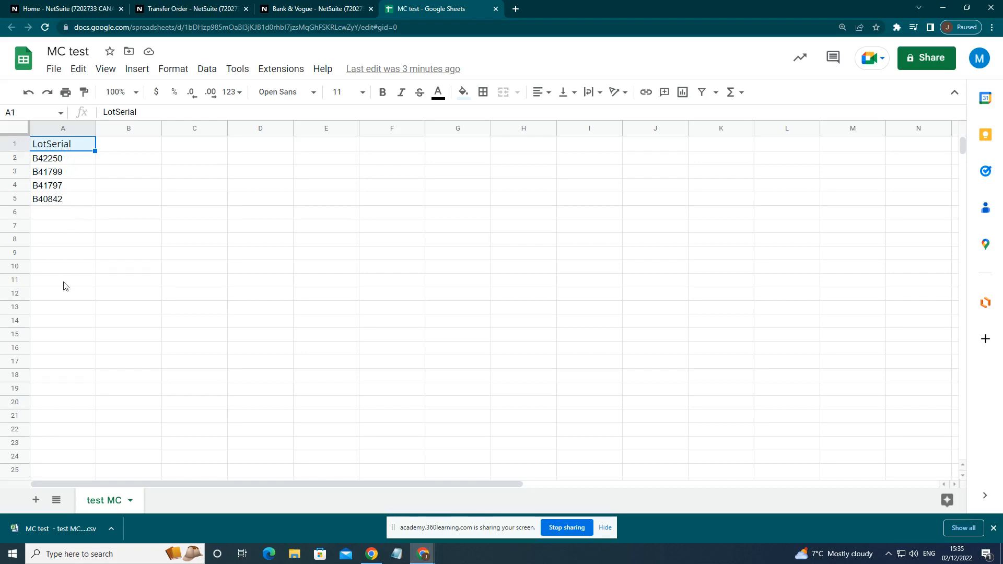
left_click(57, 72)
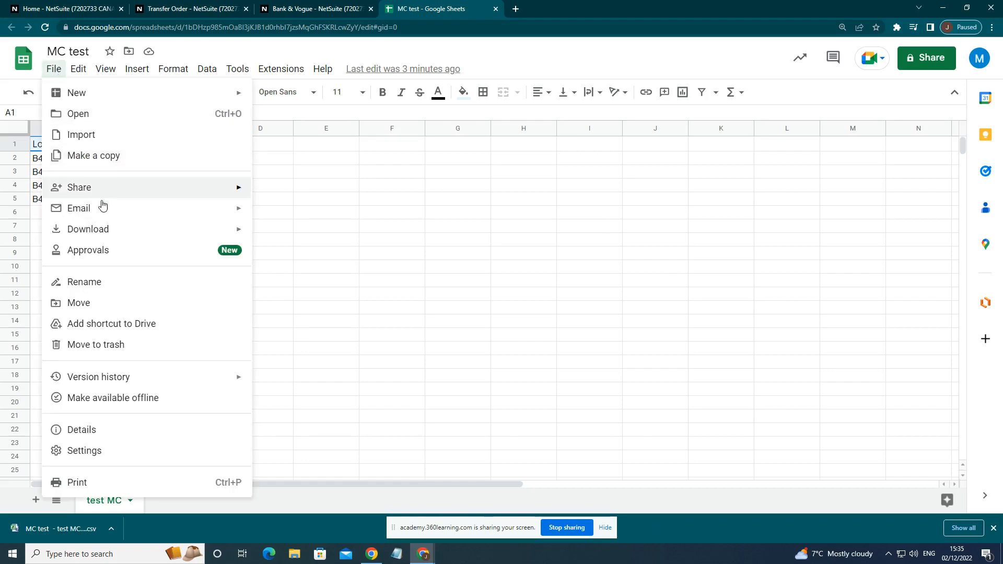
mouse_move(102, 231)
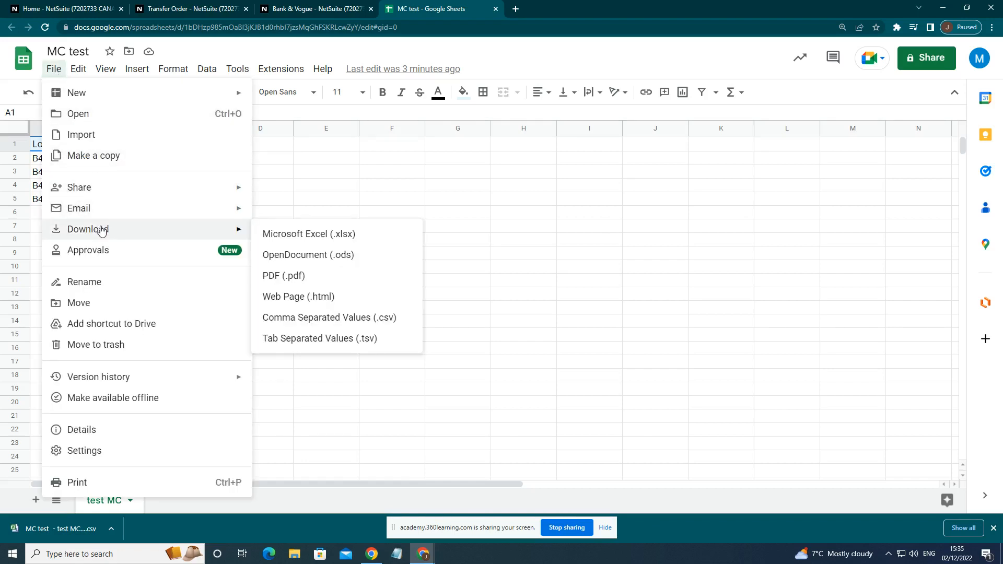
left_click(348, 319)
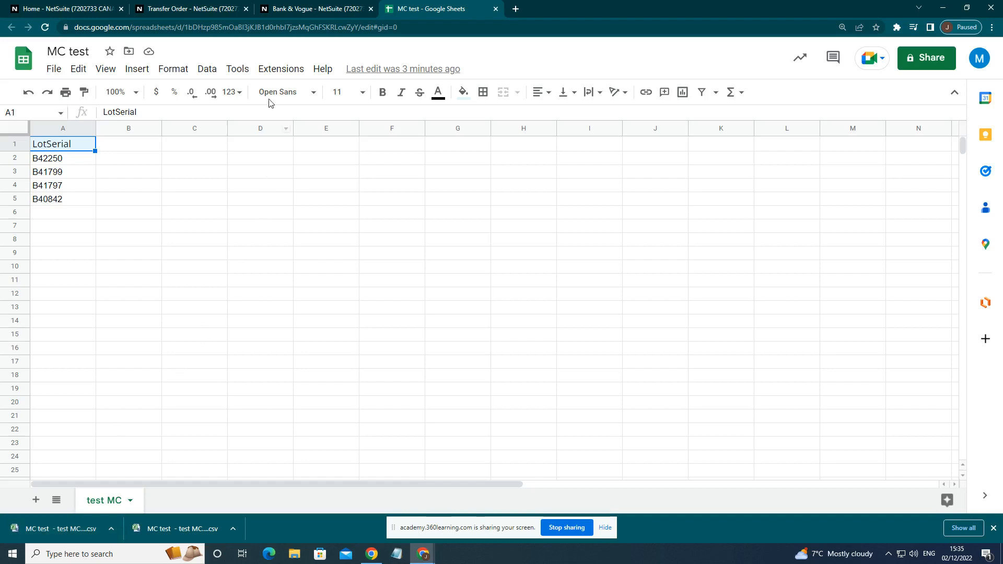
Return to the NetSuite item receipt, upload the file MC test - test MC (4).csv and verify the transaction.
left_click(301, 10)
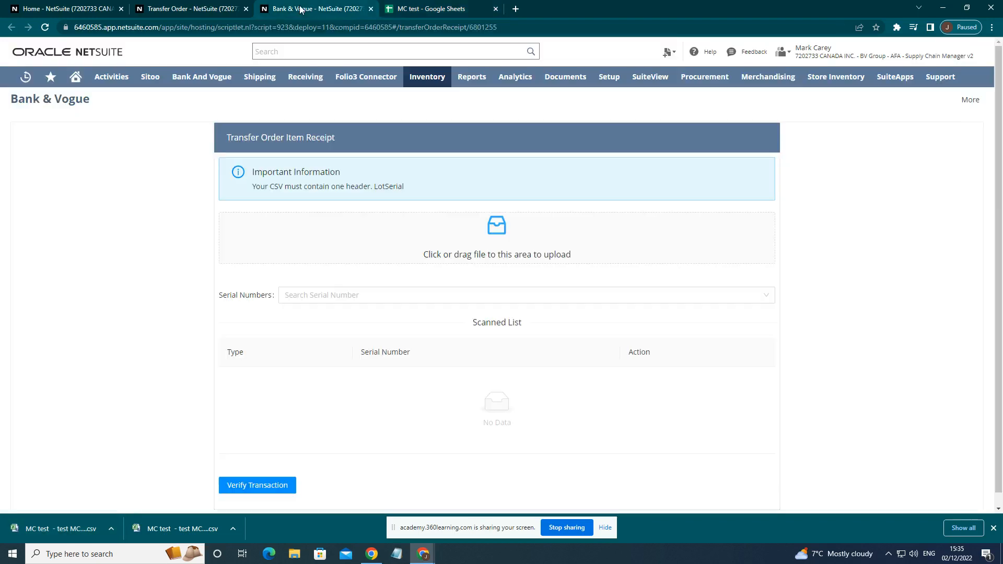
left_click(371, 248)
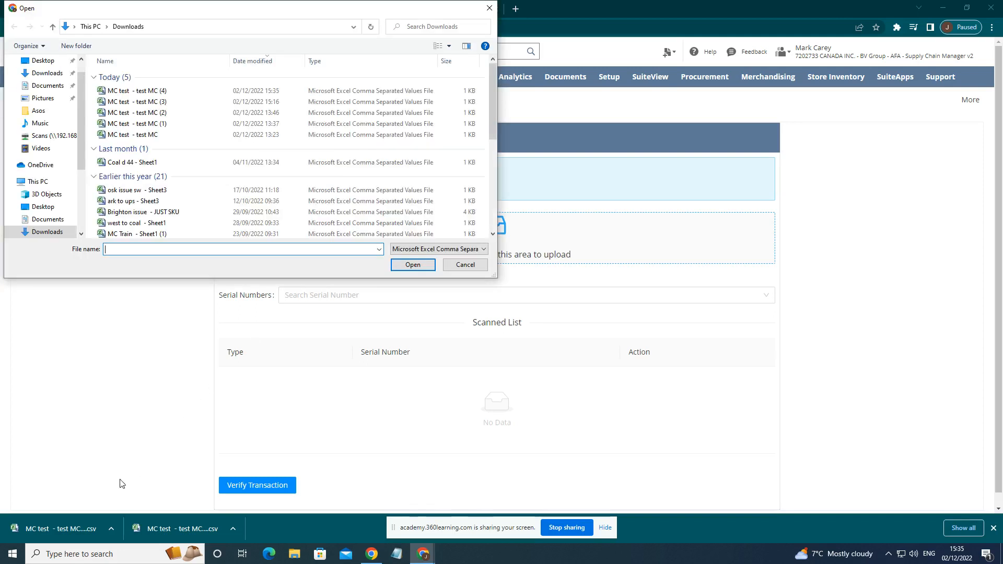
left_click(186, 92)
left_click(413, 264)
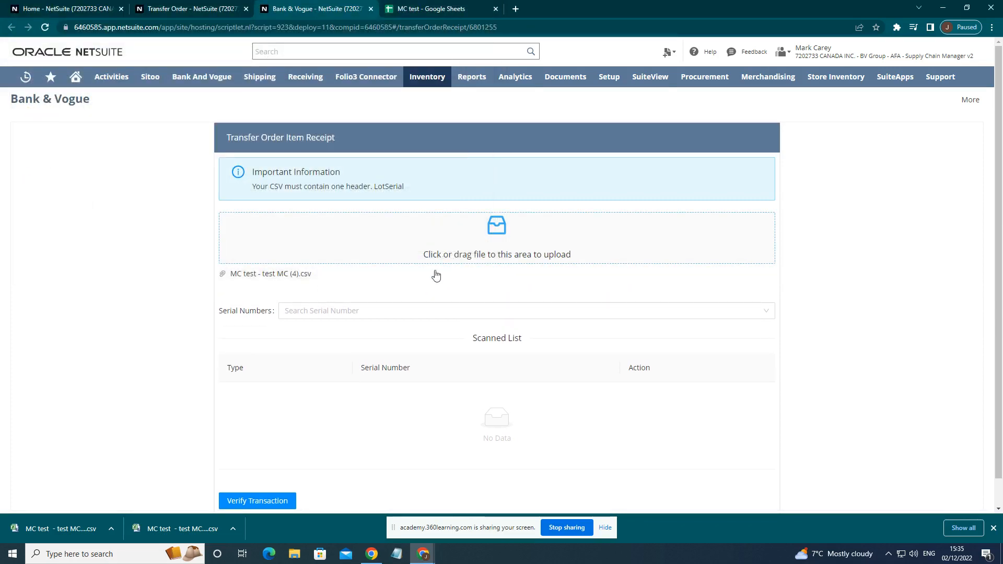
scroll(376, 364, "down", 1)
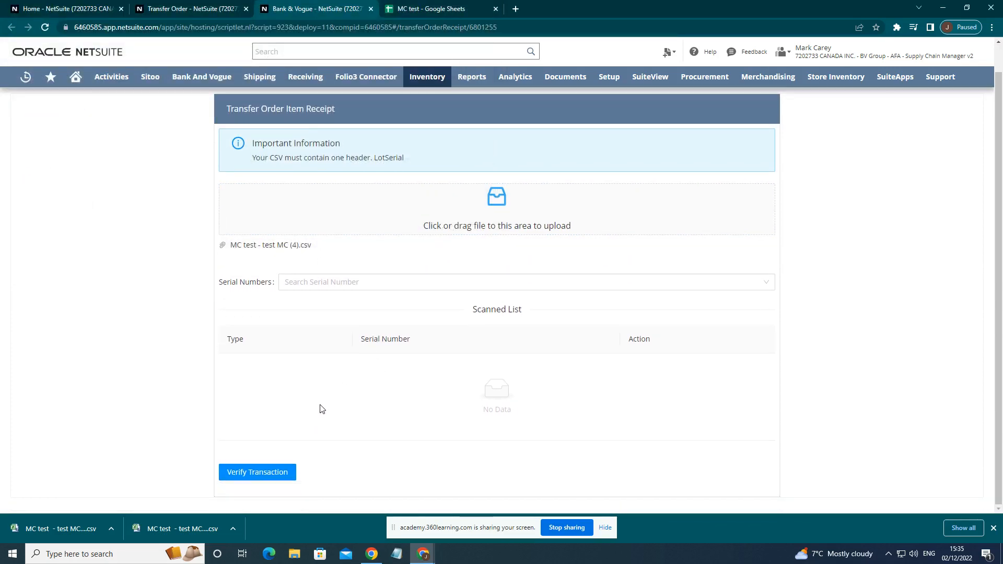
left_click(258, 471)
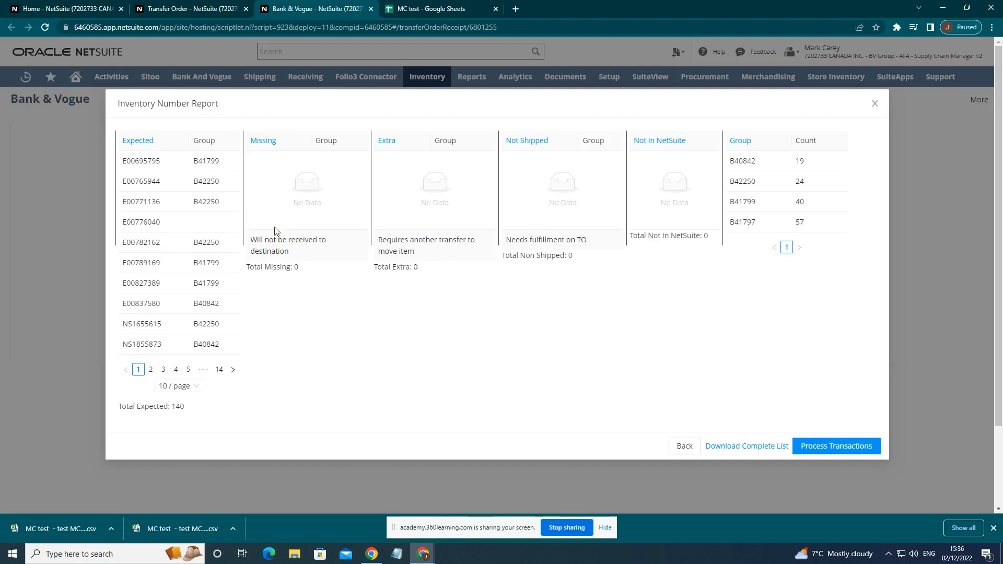
Check the lot serials in the MC test Google Sheet against the Inventory Number Report in NetSuite.
left_click(413, 9)
left_click(69, 212)
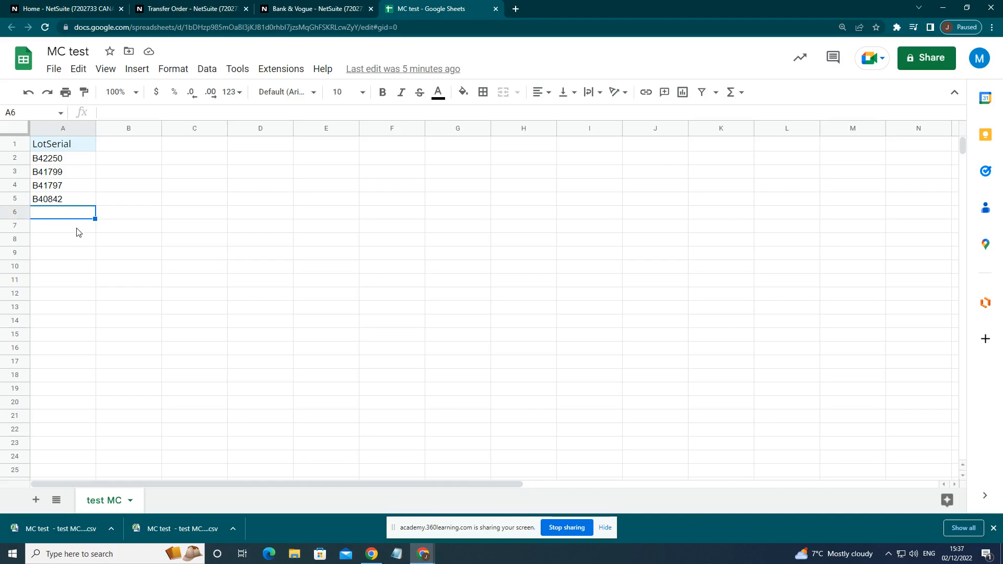
left_click(298, 9)
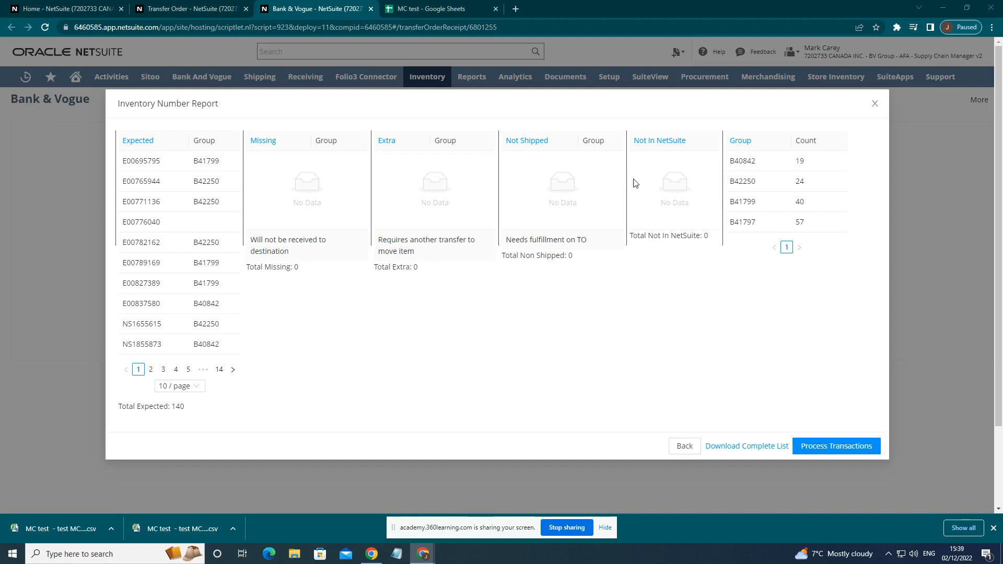
Process the item receipt transactions from the Inventory Number Report and dismiss the confirmation.
left_click(837, 449)
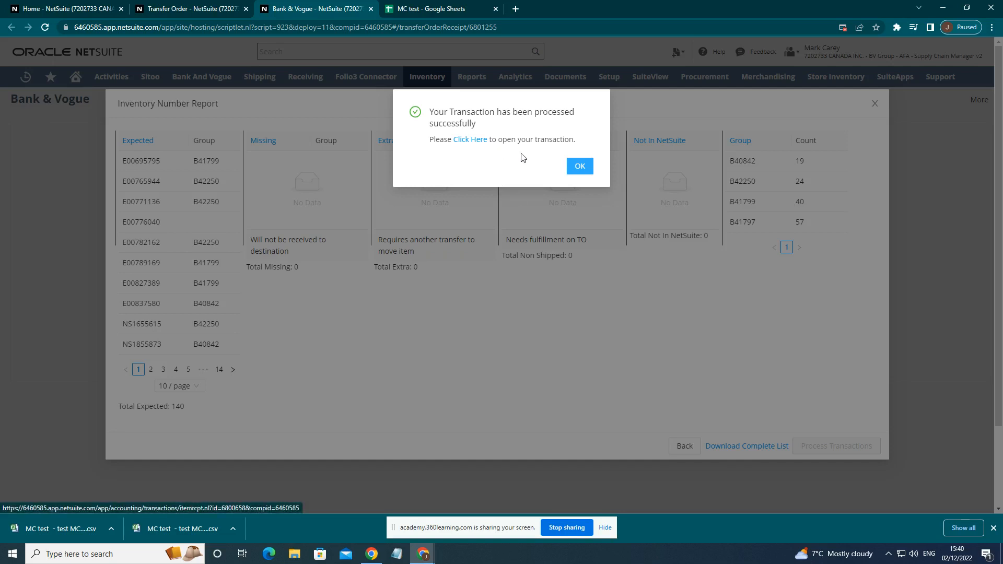
left_click(578, 166)
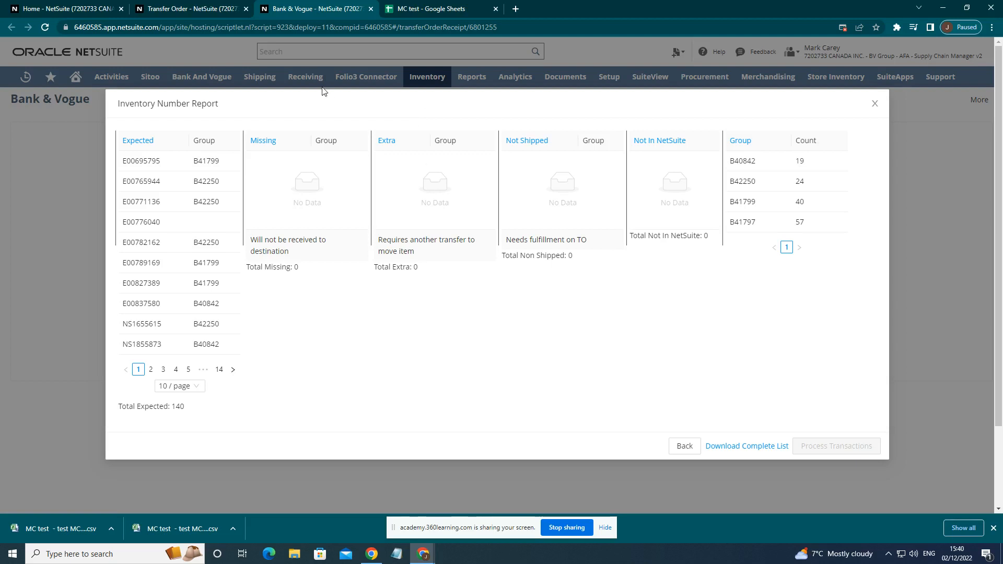
Reopen the Outstanding Transfer Orders list from the home page and filter it by destination Coal Drops : Coal Drops Backstock.
left_click(194, 9)
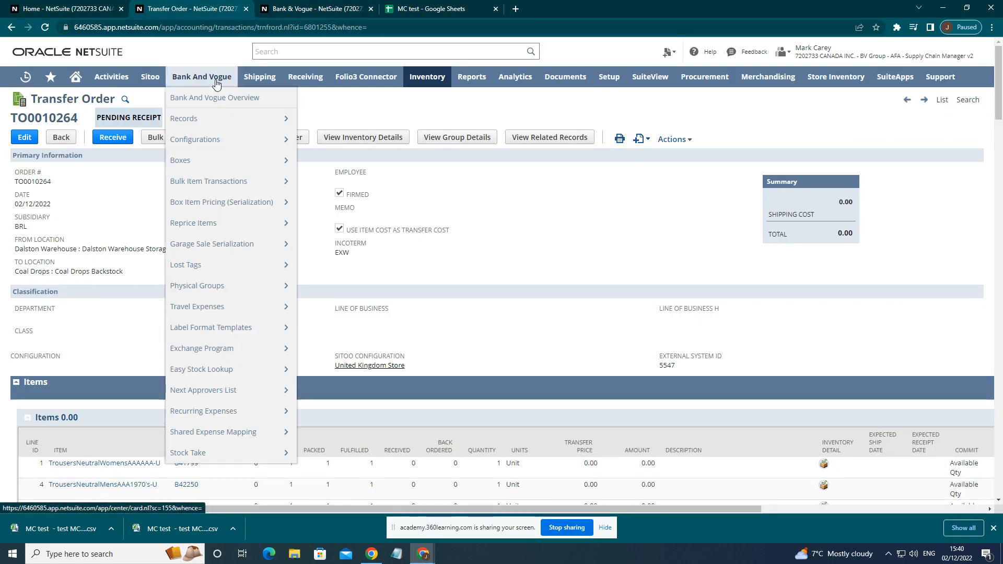
left_click(82, 84)
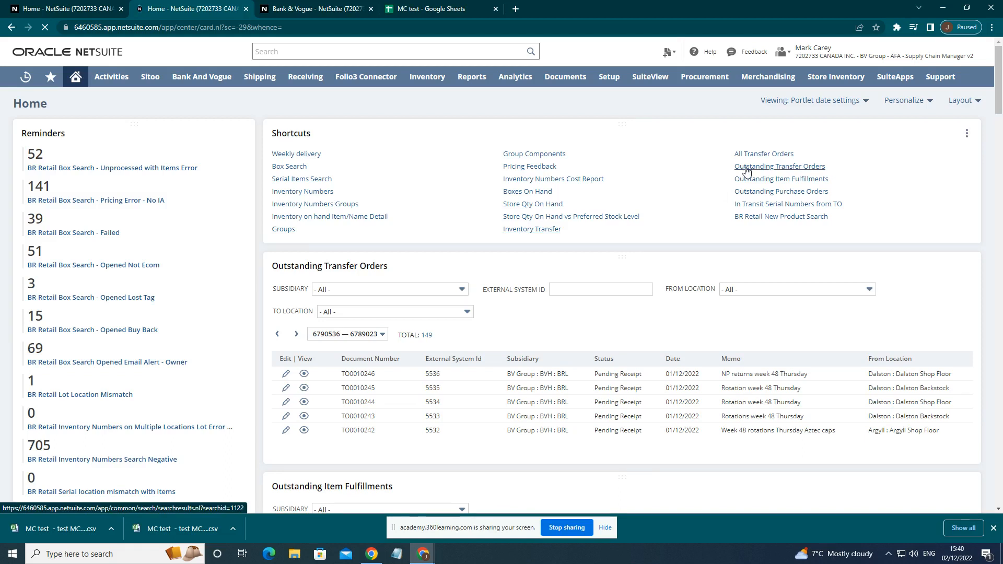
left_click(757, 168)
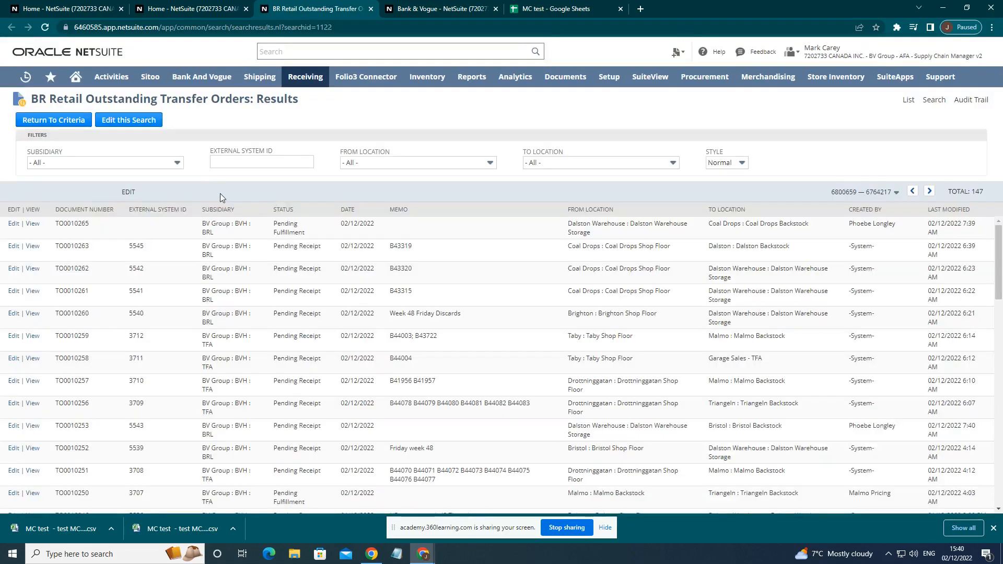
left_click(547, 163)
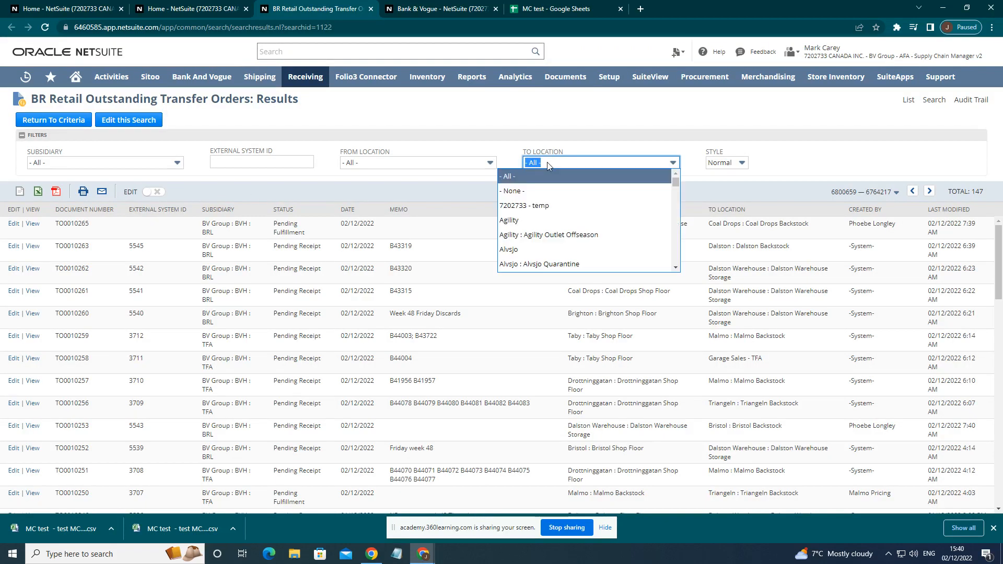
type("Coal Drops")
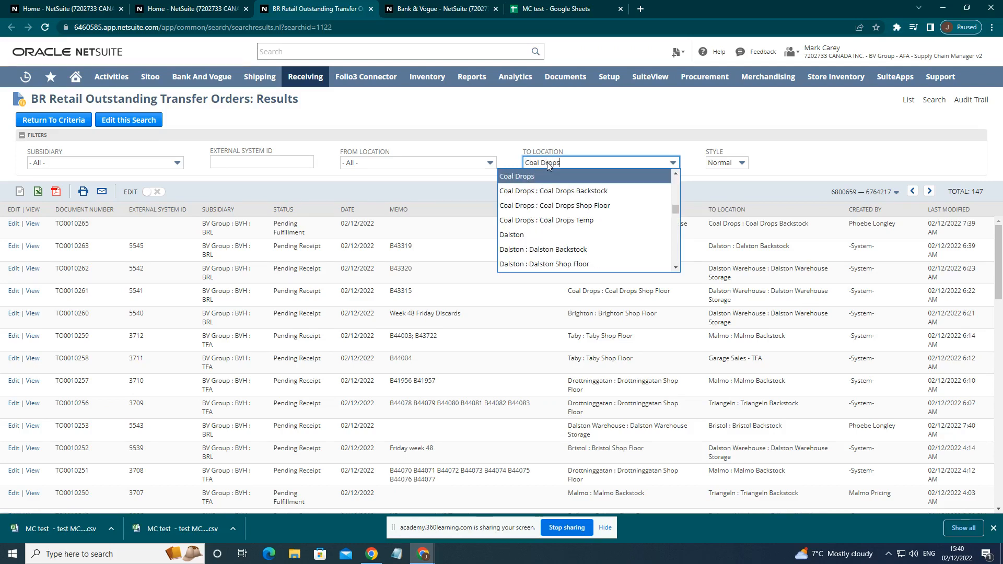
left_click(549, 190)
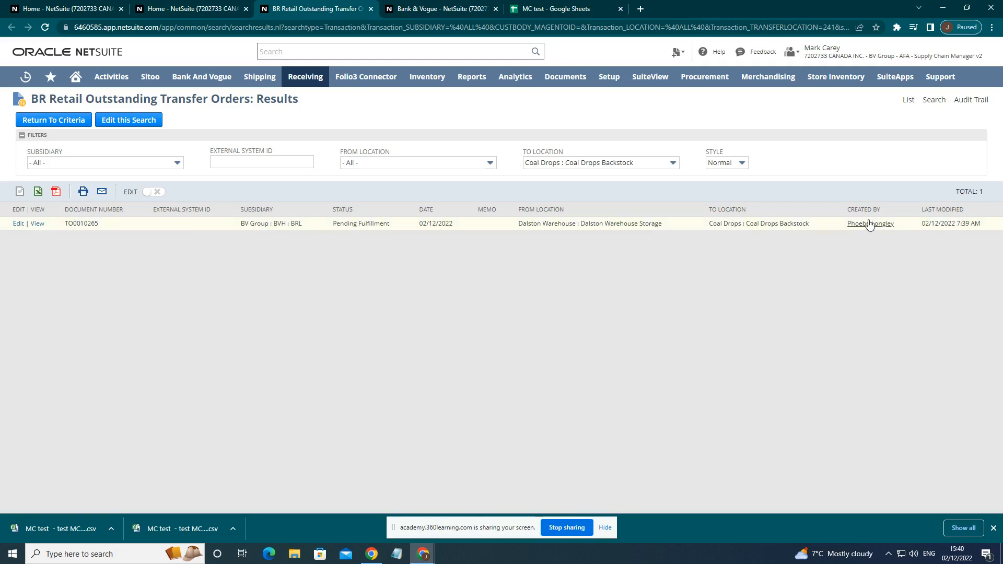
mouse_move(864, 229)
Switch to the MC test spreadsheet in Google Sheets.
left_click(548, 9)
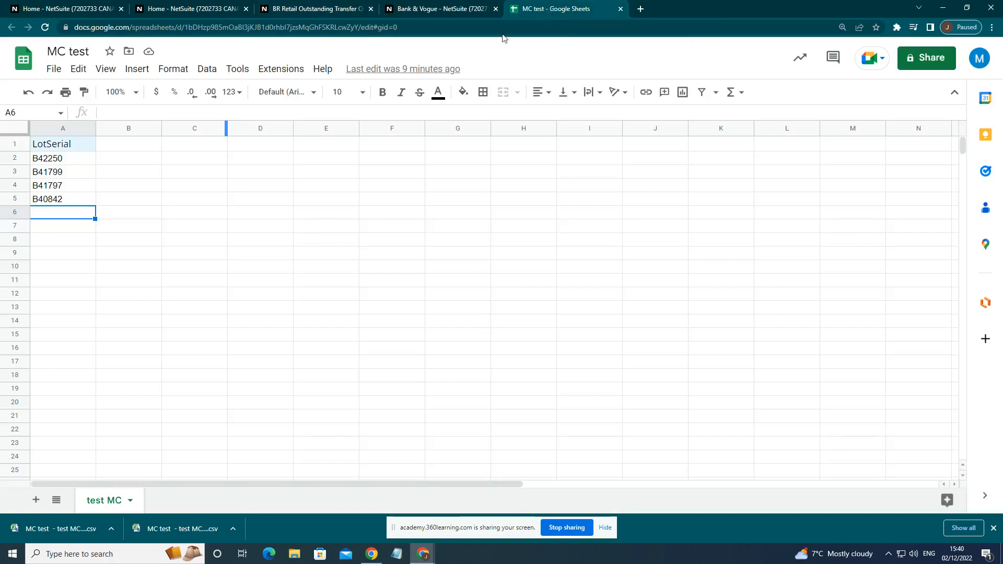